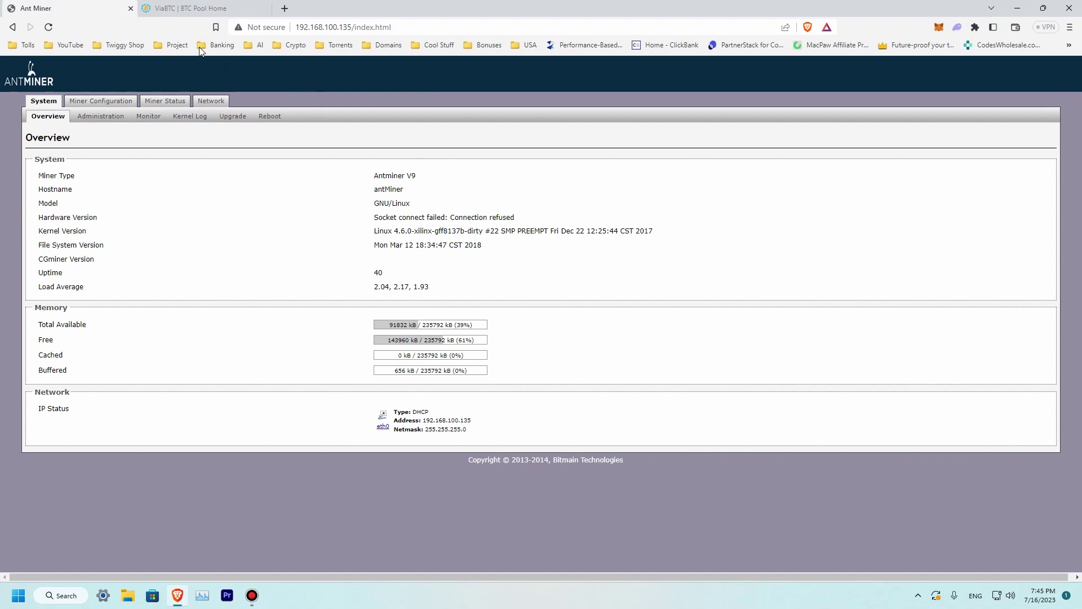
Copy ViaBTC's BTC stratum URL stratum+tcp://btc.viabtc.io:3333 from the Stratum URL list
{"action": "left_click", "coordinate": [197, 9]}
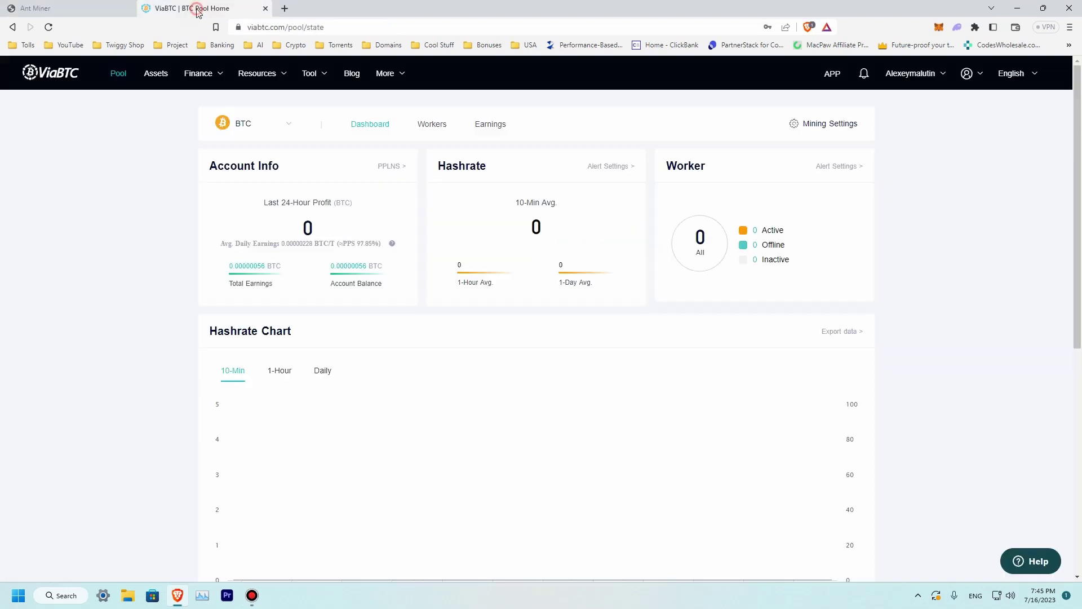
{"action": "left_click", "coordinate": [85, 10]}
{"action": "left_click", "coordinate": [165, 10]}
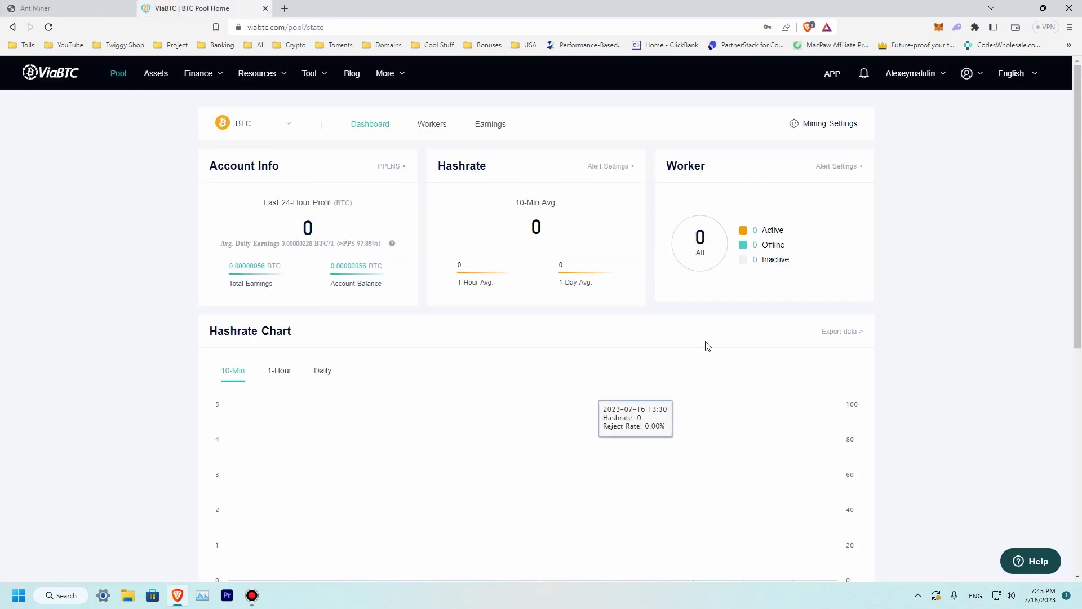
{"action": "mouse_move", "coordinate": [392, 243]}
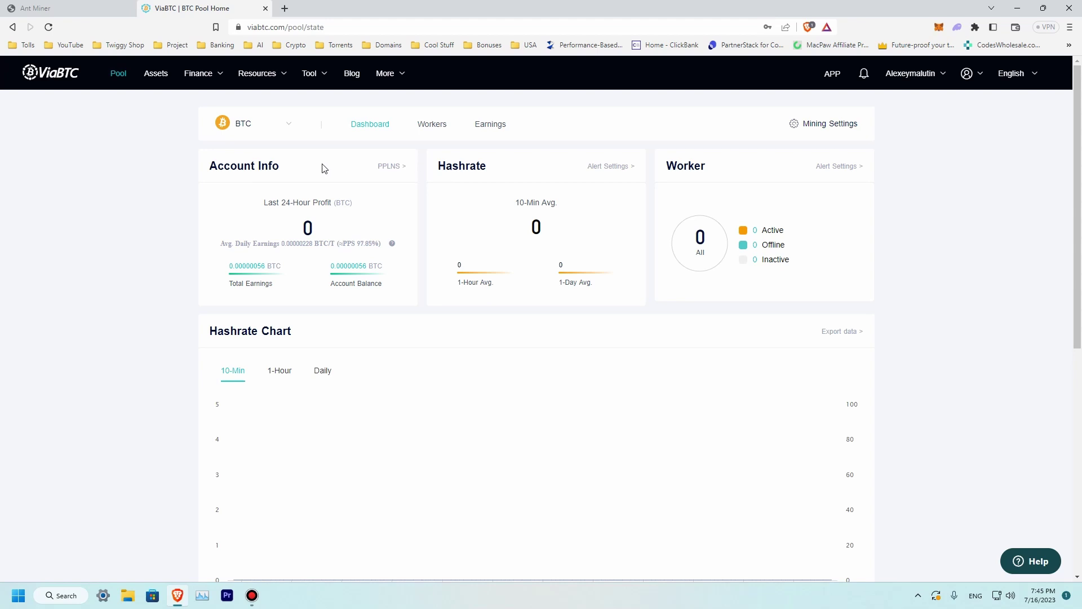
{"action": "scroll", "coordinate": [519, 256], "scroll_direction": "down", "scroll_amount": 7}
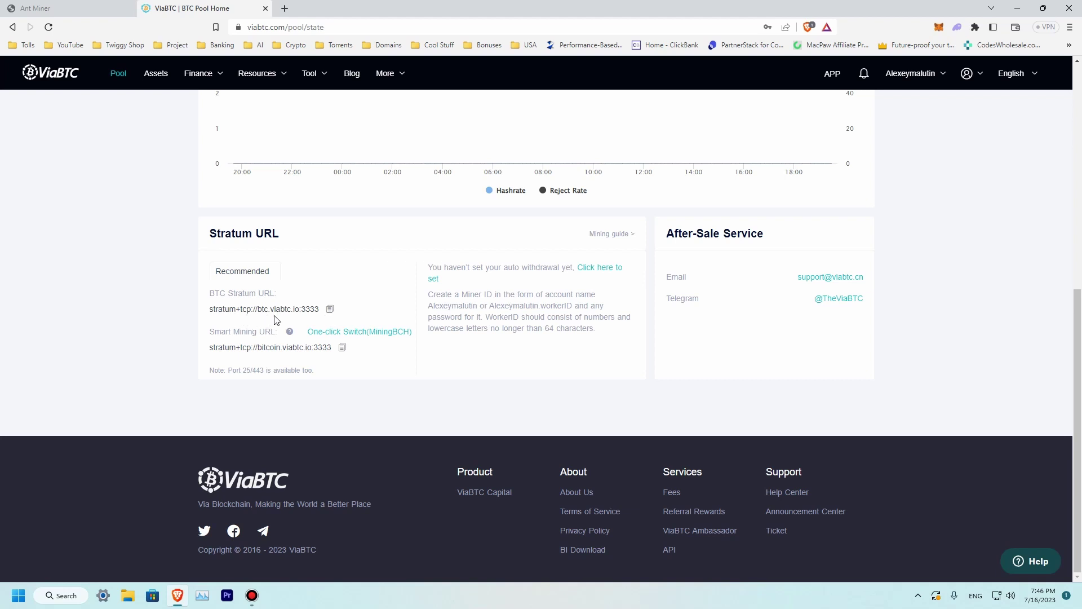
{"action": "left_click", "coordinate": [331, 310]}
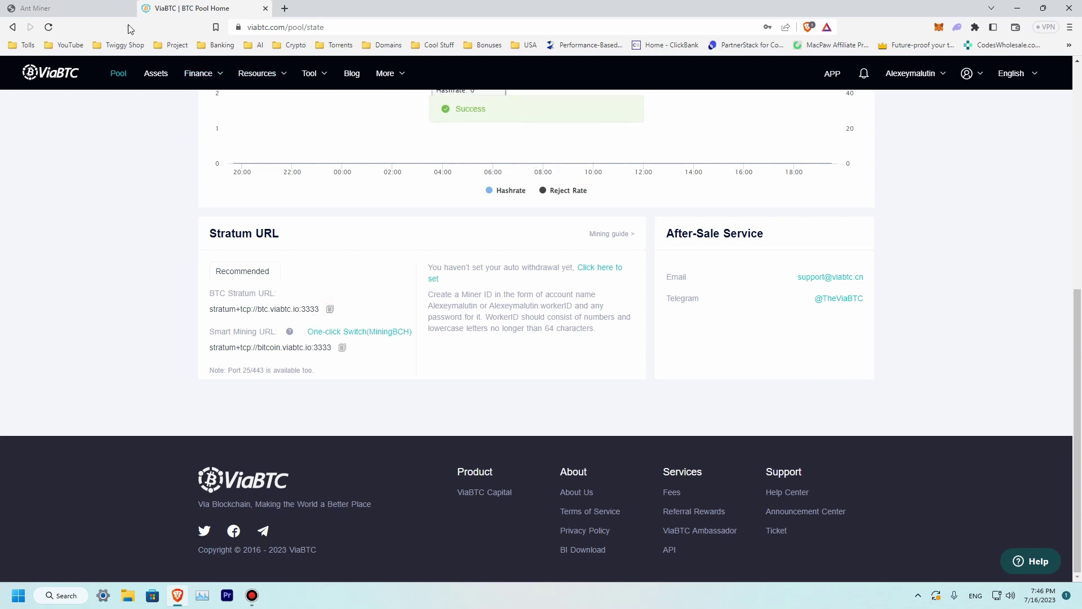
Paste the ViaBTC stratum URL into the Pool 1 URL field in Miner Configuration
{"action": "left_click", "coordinate": [90, 11]}
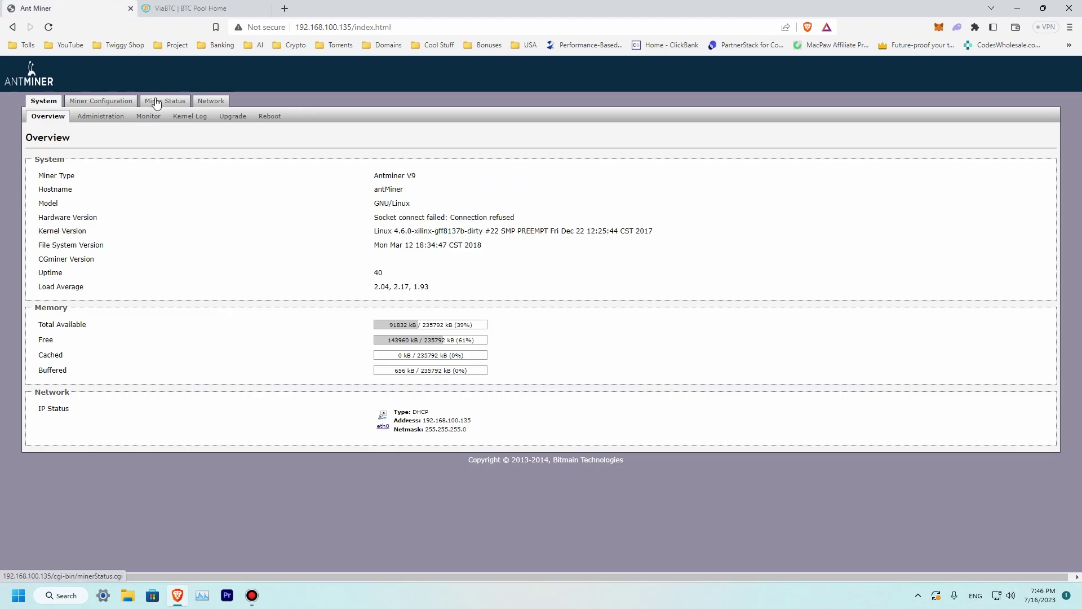
{"action": "left_click", "coordinate": [116, 105]}
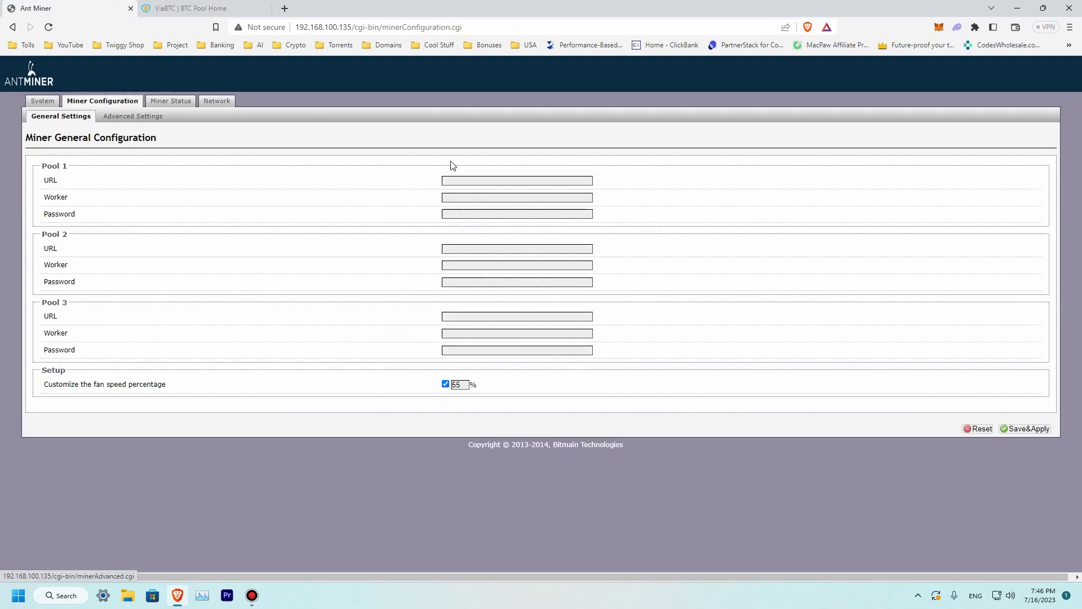
{"action": "left_click", "coordinate": [450, 179]}
{"action": "right_click", "coordinate": [451, 181]}
{"action": "left_click", "coordinate": [502, 266]}
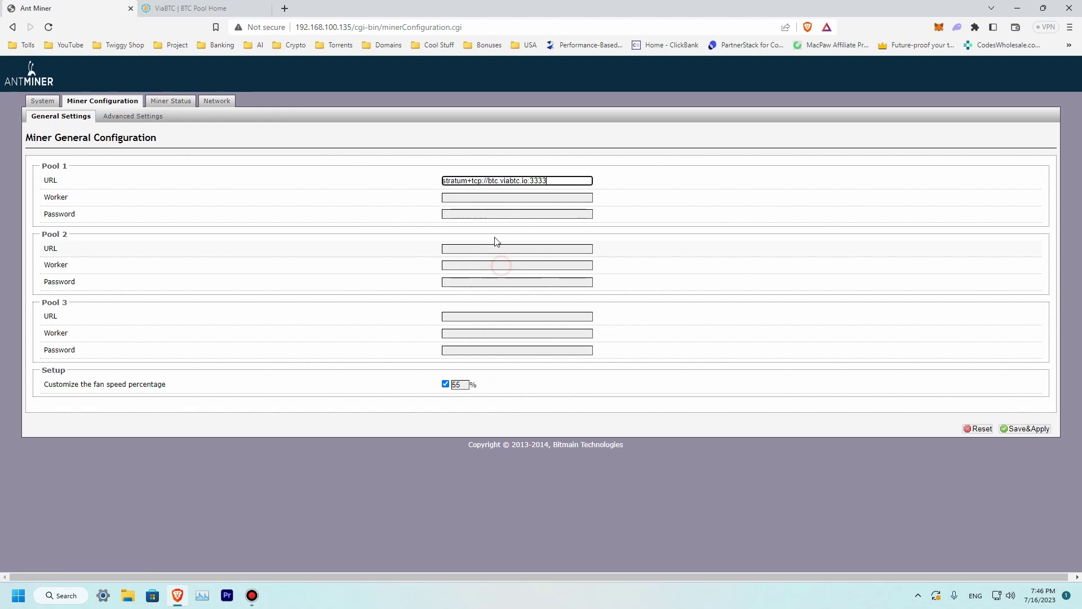
Fill in the Pool 1 worker name AntminerV9 and a password, then save and apply
{"action": "left_click", "coordinate": [476, 198]}
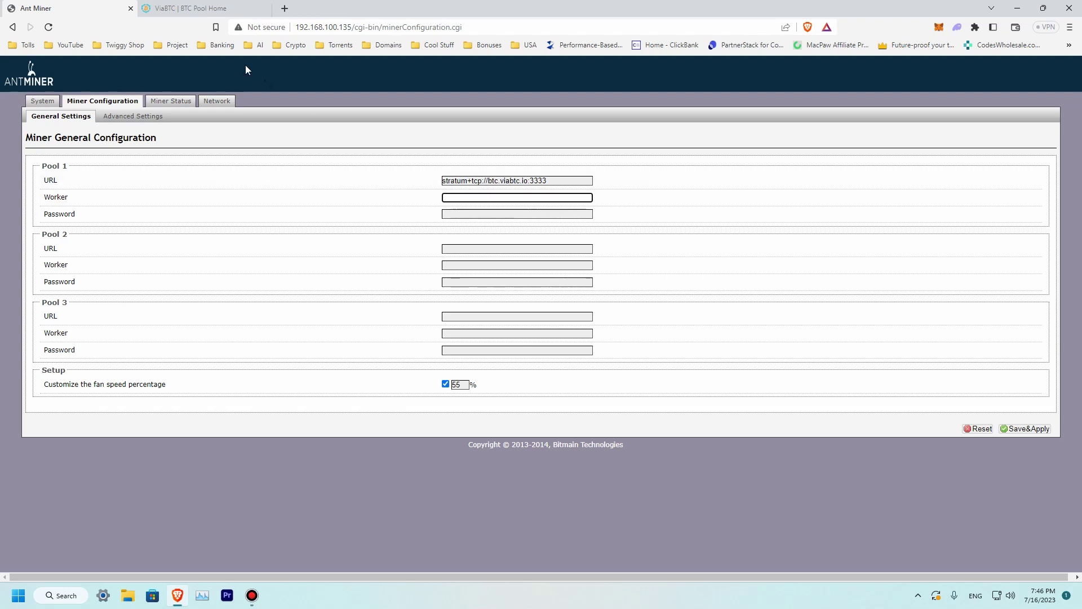
{"action": "left_click", "coordinate": [195, 8]}
{"action": "scroll", "coordinate": [768, 273], "scroll_direction": "up", "scroll_amount": 5}
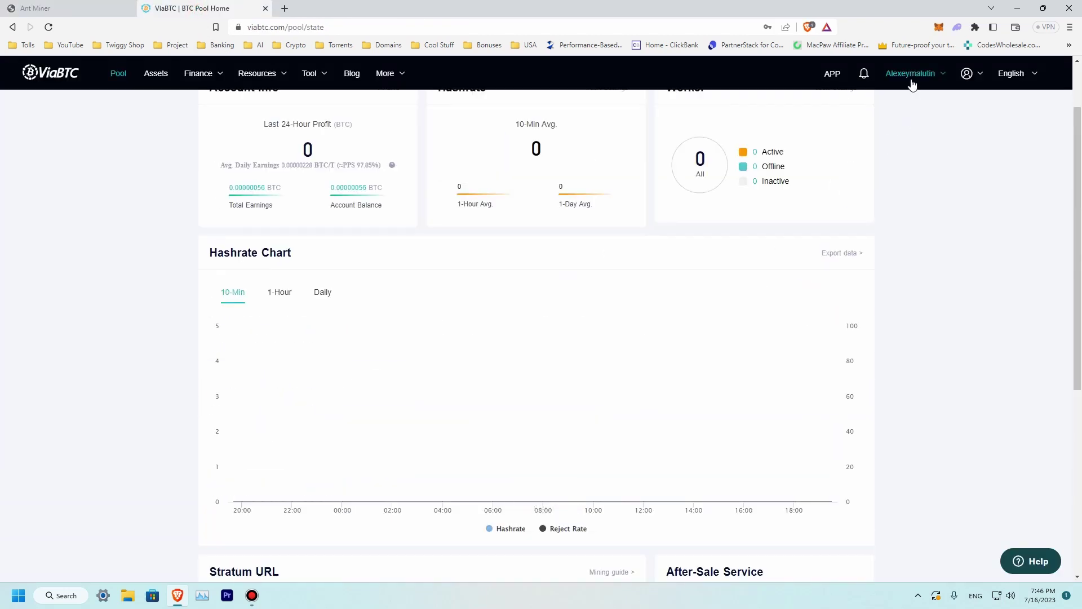
{"action": "scroll", "coordinate": [805, 239], "scroll_direction": "down", "scroll_amount": 5}
{"action": "left_click", "coordinate": [85, 9]}
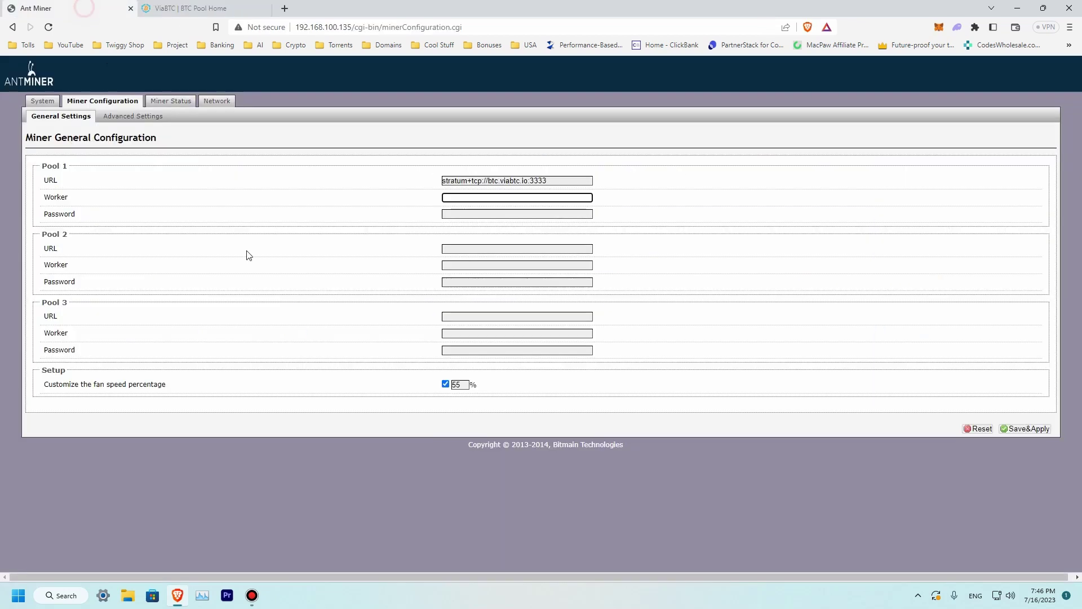
{"action": "left_click", "coordinate": [480, 198]}
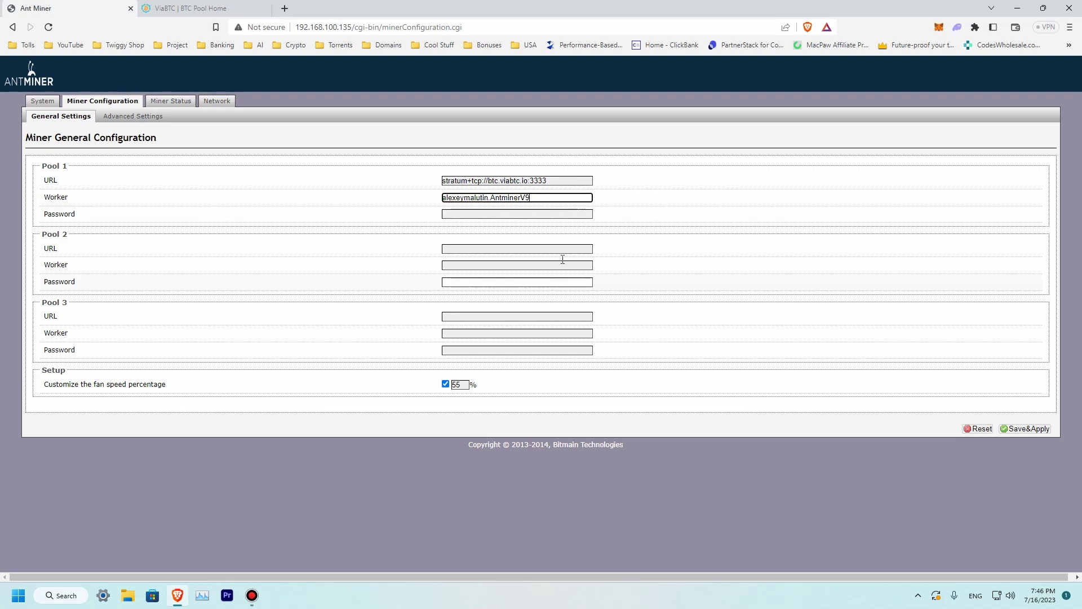
{"action": "left_click", "coordinate": [505, 214]}
{"action": "type", "text": "123"}
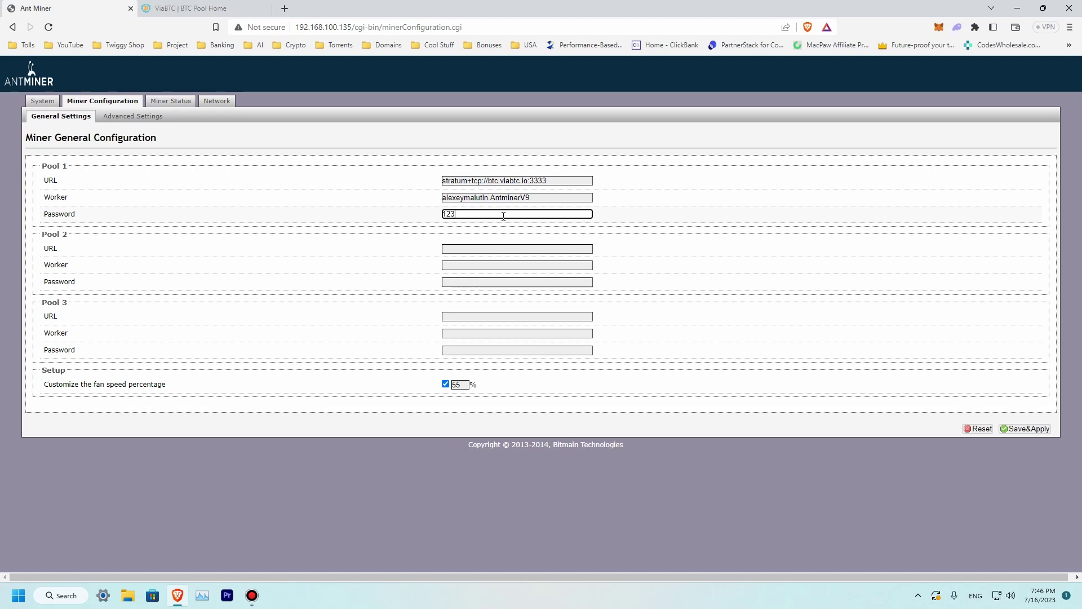
{"action": "left_click", "coordinate": [1026, 429]}
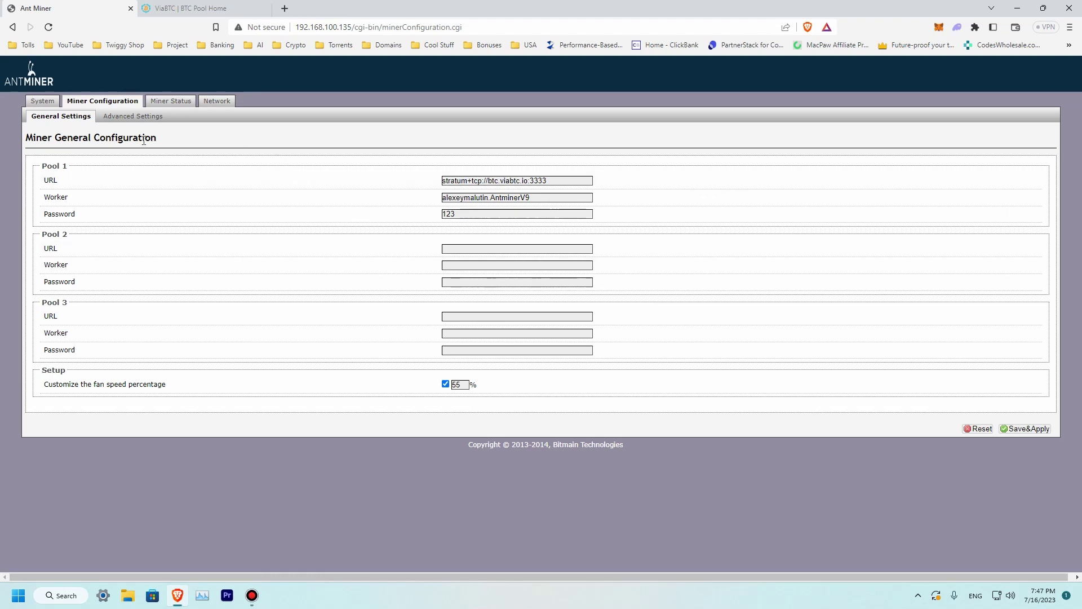
Open and refresh Miner Status to confirm the ViaBTC pool is Alive at 151.18 GH/s
{"action": "left_click", "coordinate": [169, 105]}
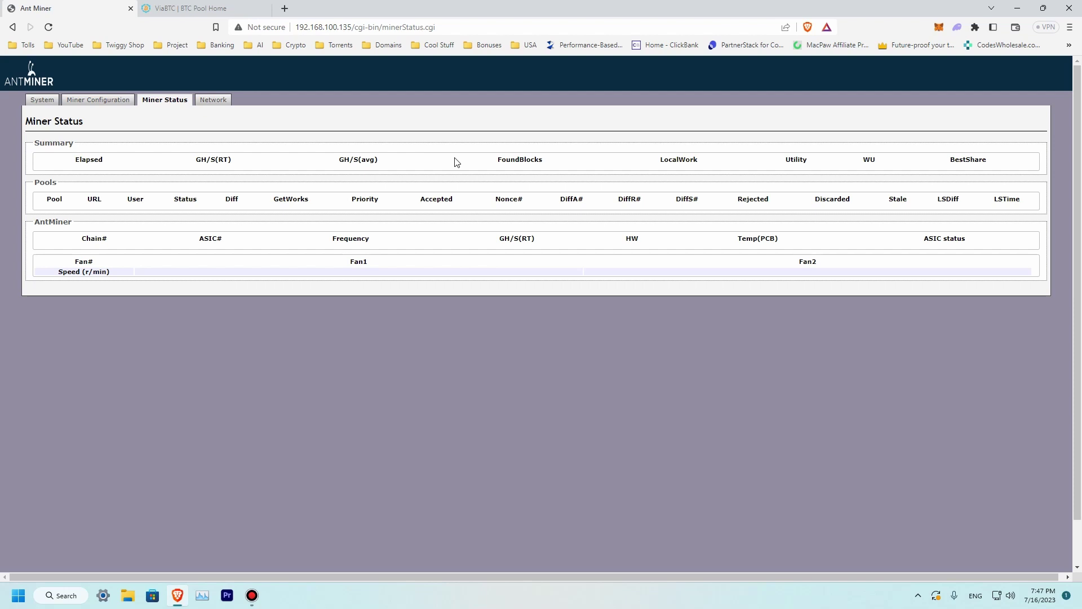
{"action": "left_click", "coordinate": [148, 102]}
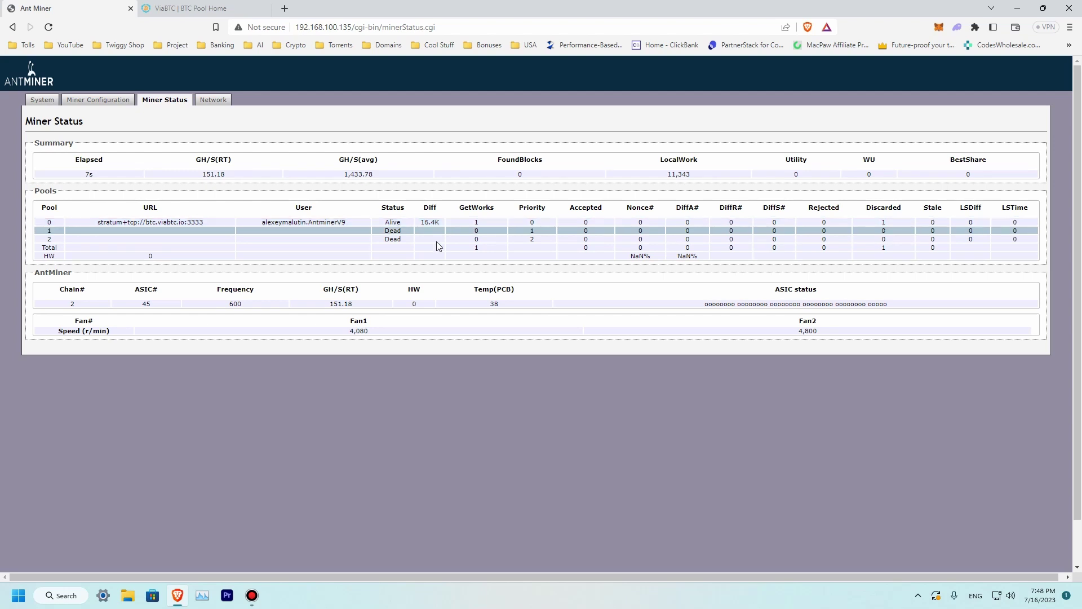
Reload the ViaBTC dashboard and verify antminerv9 is listed as Active under Workers
{"action": "left_click", "coordinate": [227, 9]}
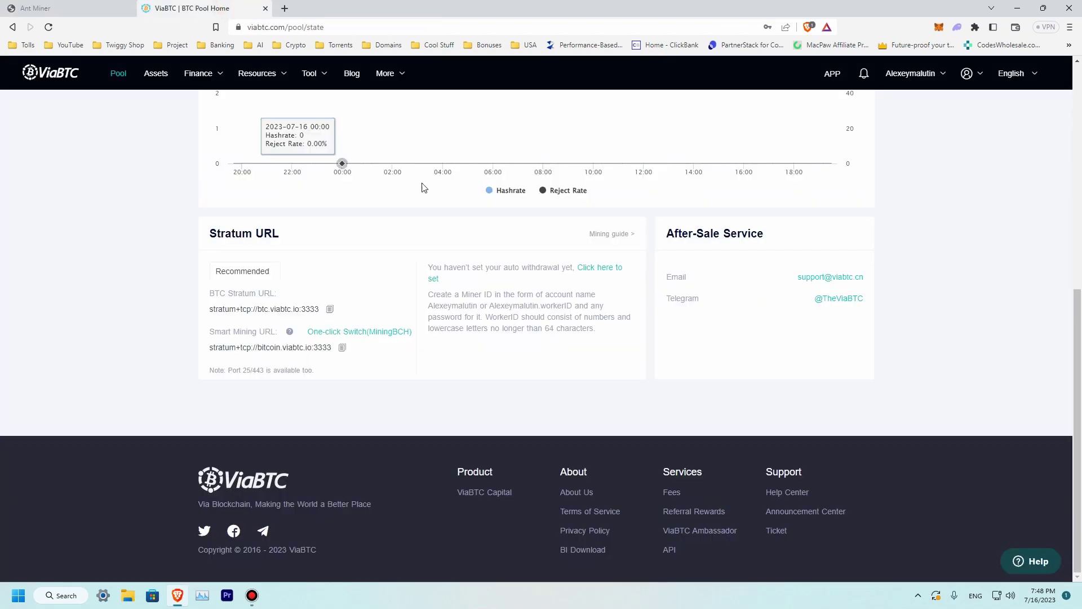
{"action": "scroll", "coordinate": [426, 186], "scroll_direction": "up", "scroll_amount": 9}
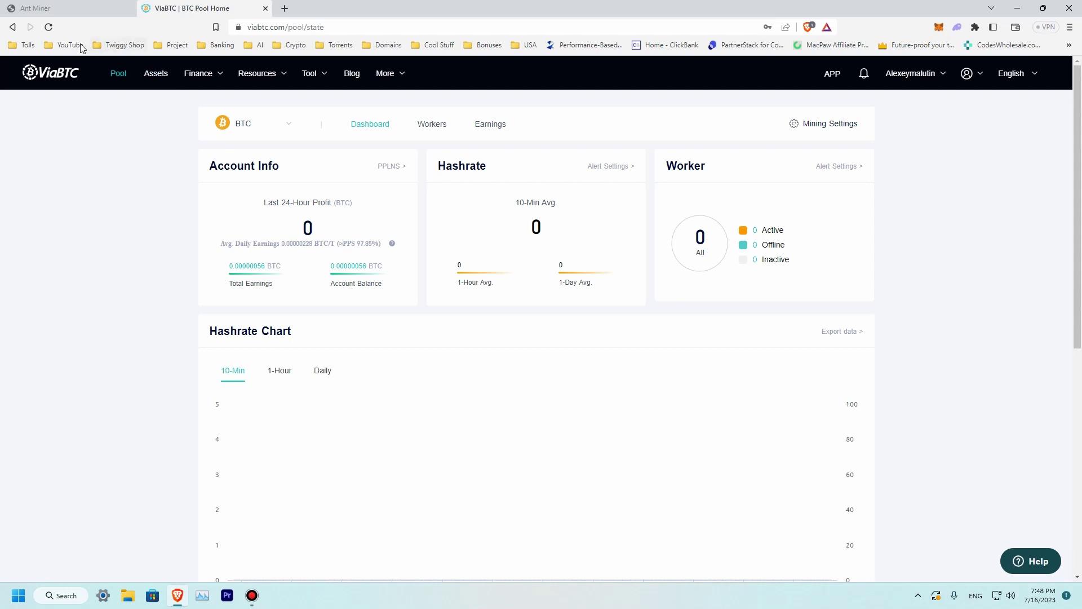
{"action": "left_click", "coordinate": [49, 27]}
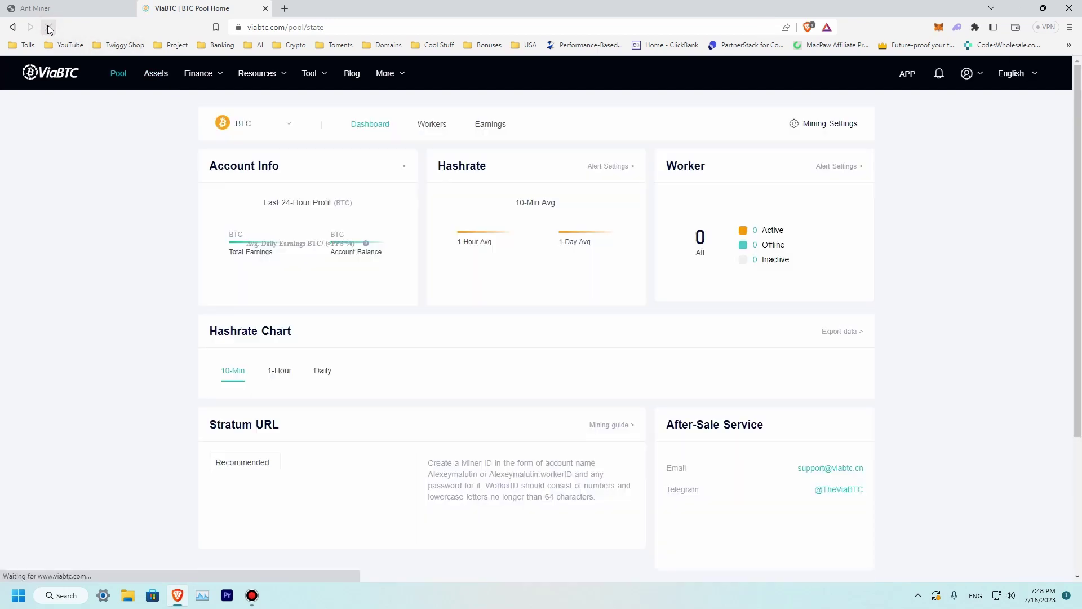
{"action": "mouse_move", "coordinate": [681, 254]}
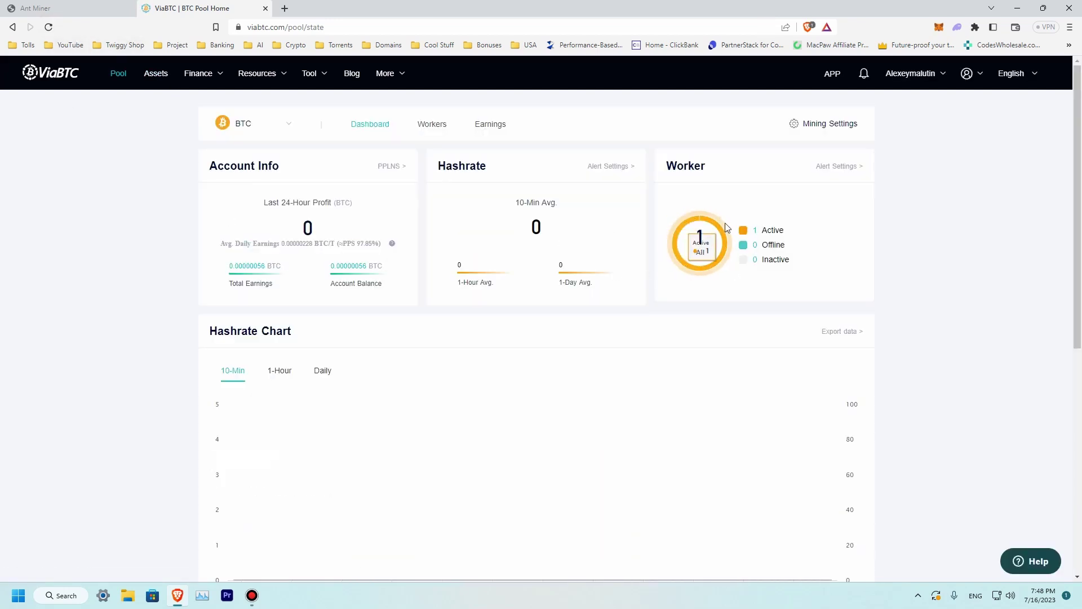
{"action": "left_click", "coordinate": [437, 127]}
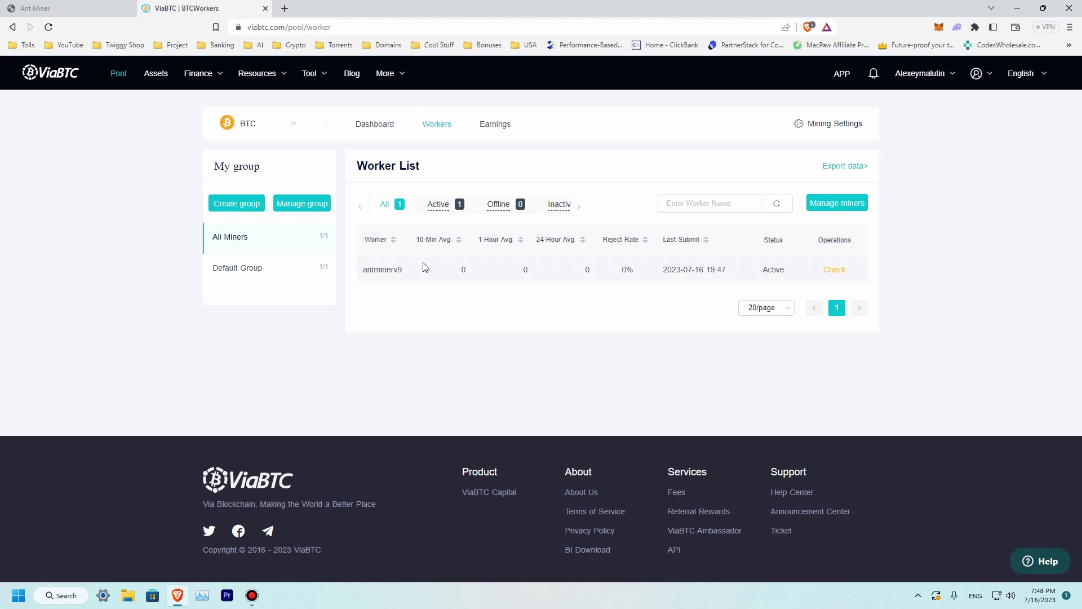
{"action": "left_click", "coordinate": [392, 126]}
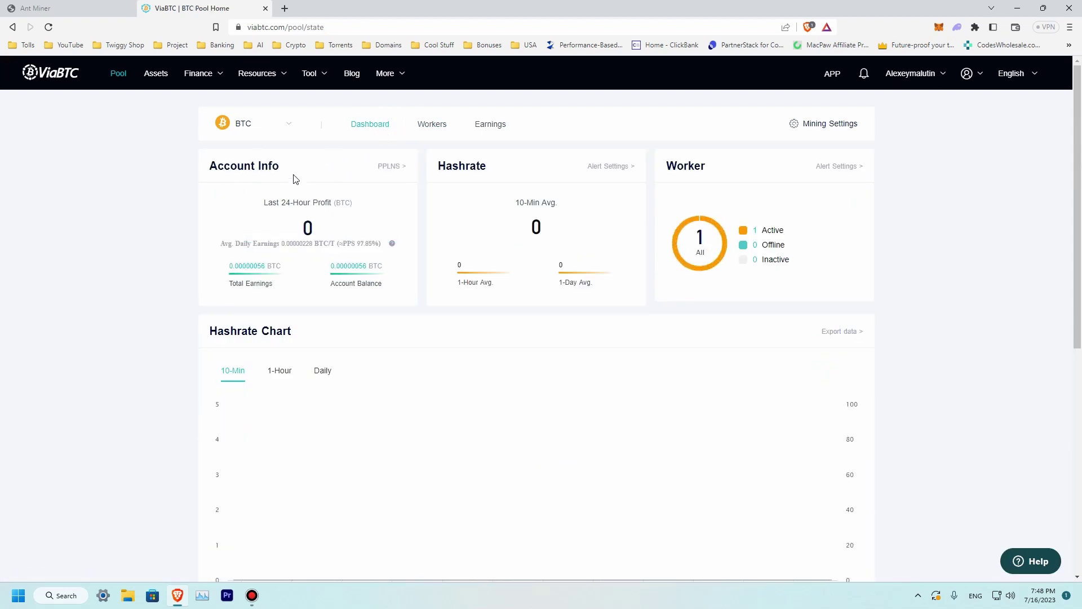
Switch the ViaBTC BTC Pool payment method from PPLNS to SOLO
{"action": "left_click", "coordinate": [394, 168]}
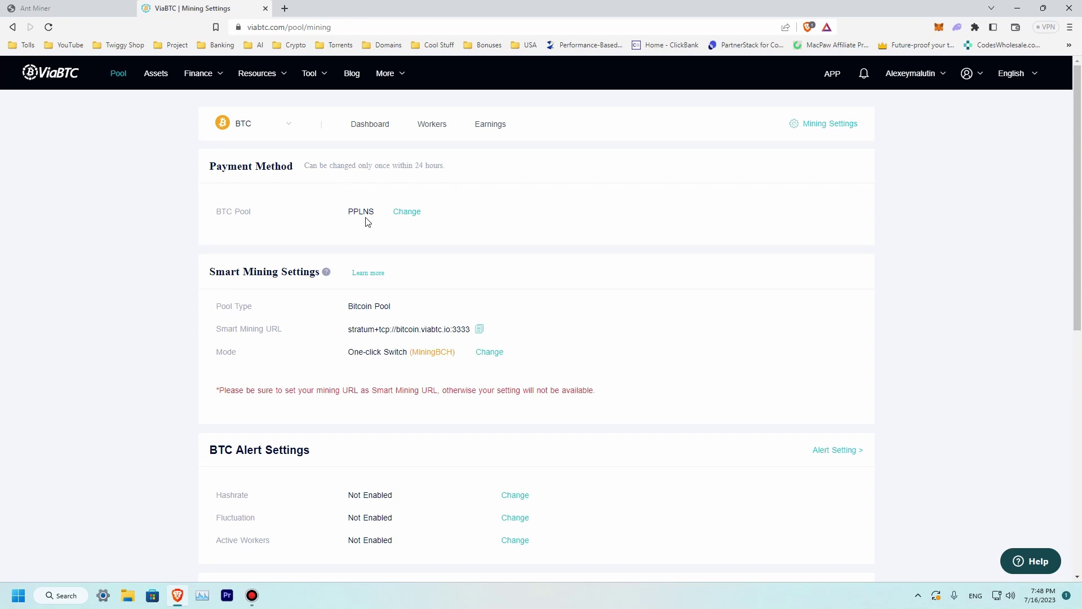
{"action": "left_click", "coordinate": [404, 212]}
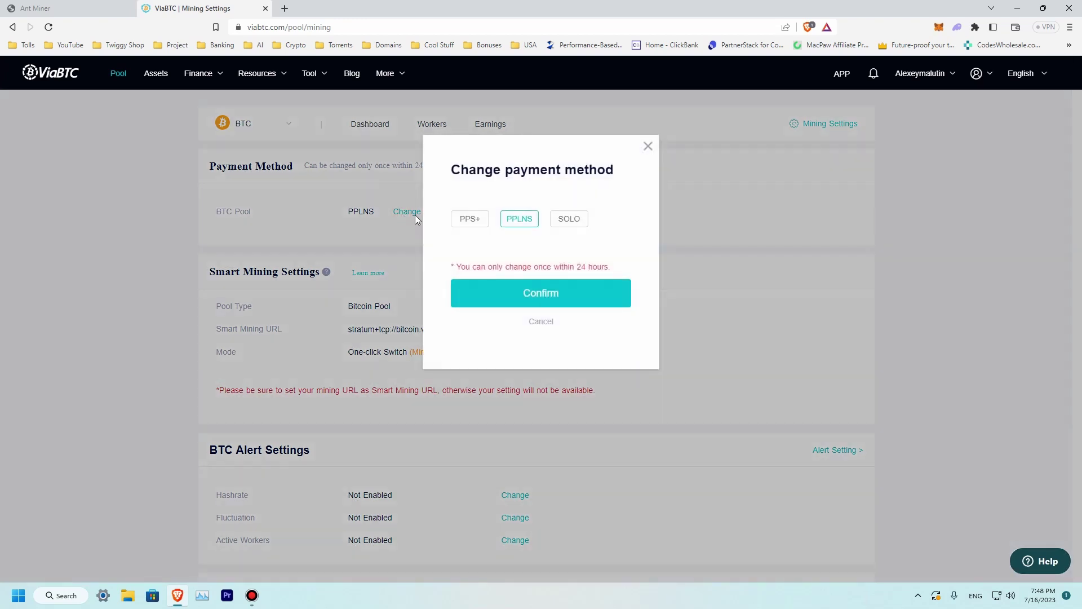
{"action": "left_click", "coordinate": [570, 223]}
{"action": "left_click", "coordinate": [574, 294]}
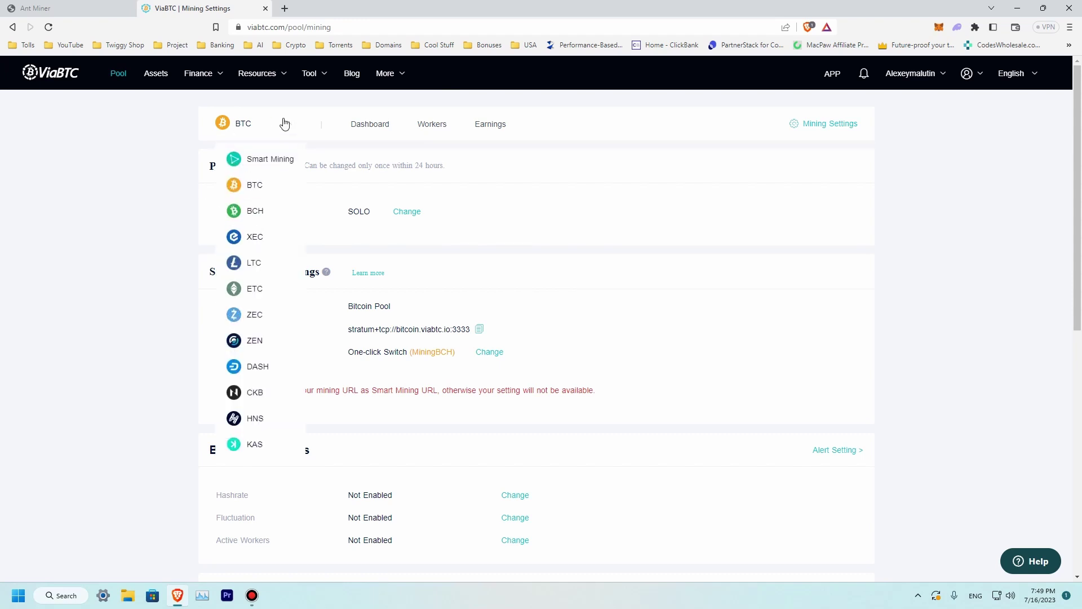
Return to the ViaBTC dashboard in SOLO mode and scroll down to the hashrate chart
{"action": "left_click", "coordinate": [363, 126]}
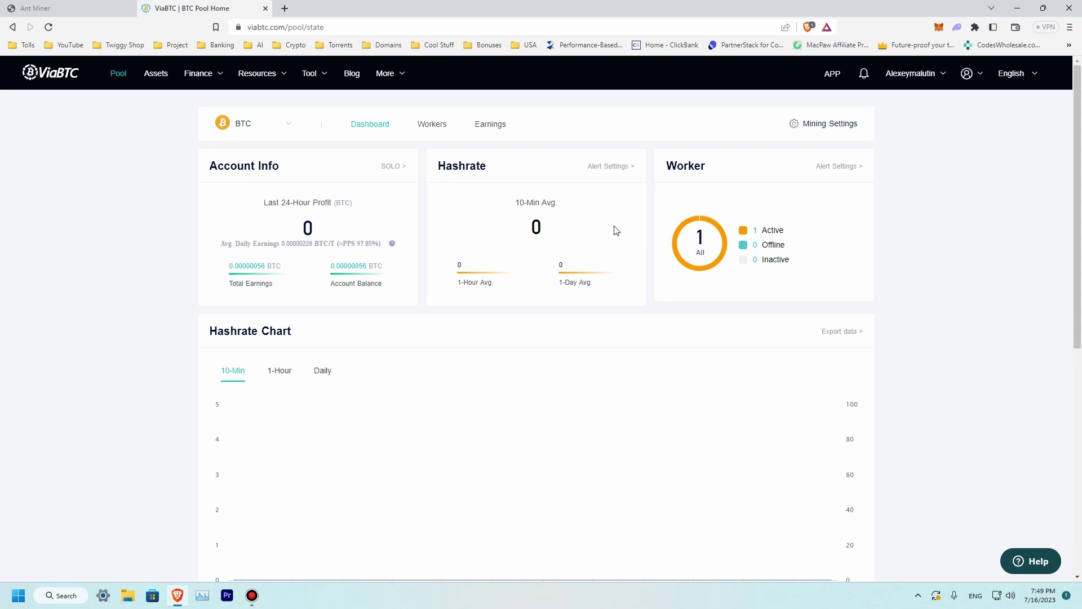
{"action": "scroll", "coordinate": [611, 272], "scroll_direction": "down", "scroll_amount": 2}
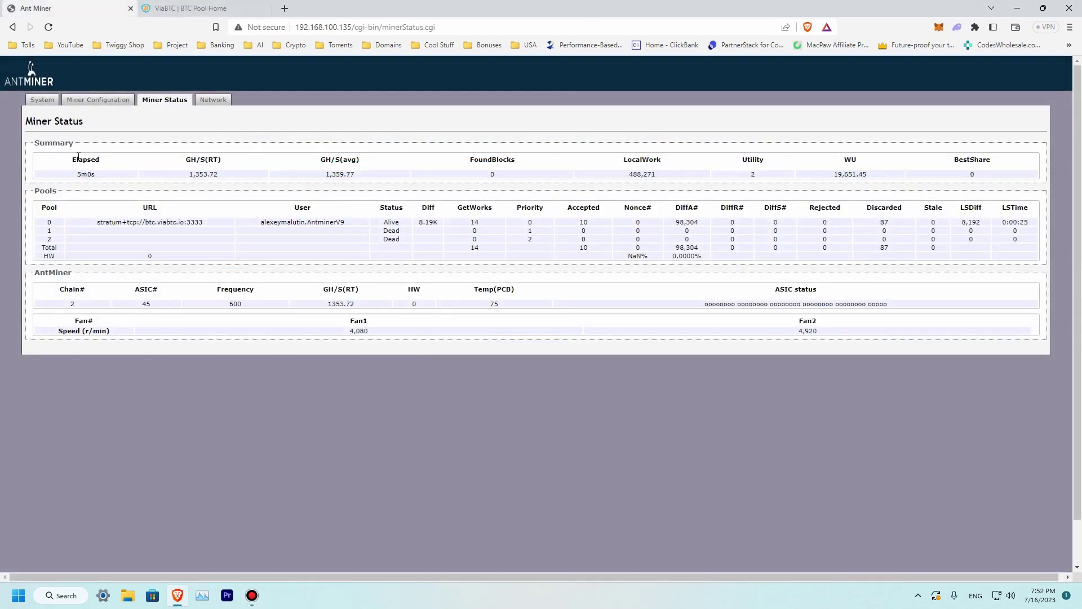
Reload the ViaBTC dashboard and inspect the 117.28G 10-minute hashrate spike on the chart
{"action": "left_click", "coordinate": [173, 10]}
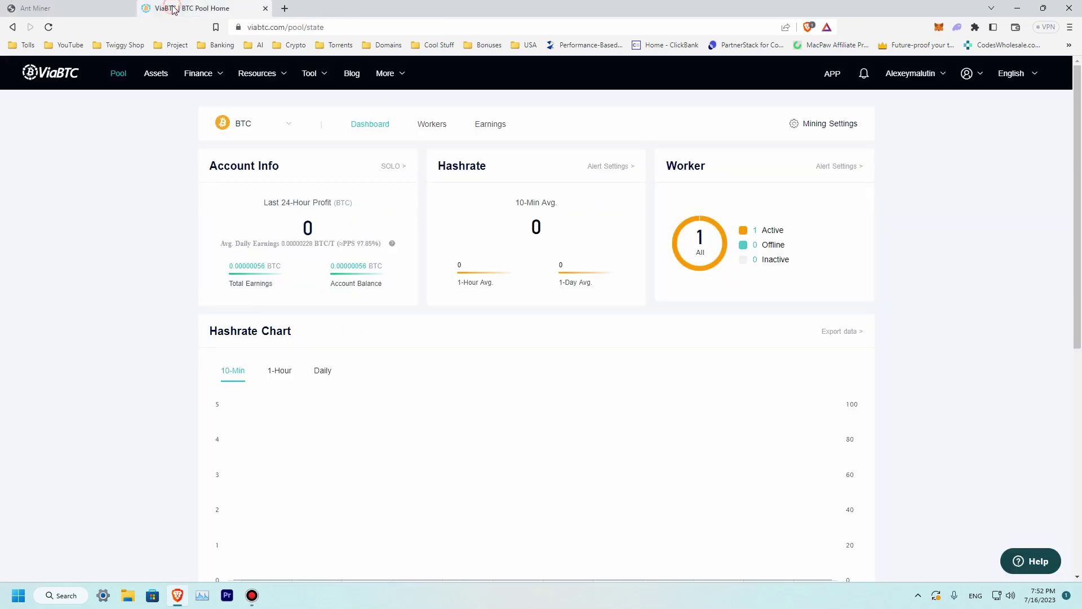
{"action": "left_click", "coordinate": [49, 28]}
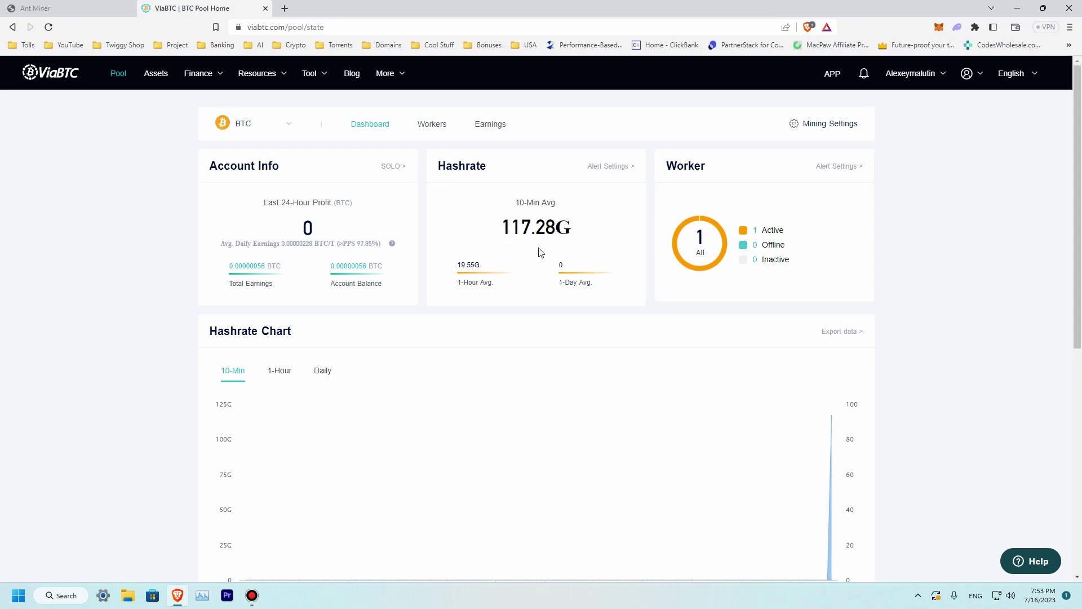
{"action": "scroll", "coordinate": [616, 205], "scroll_direction": "down", "scroll_amount": 4}
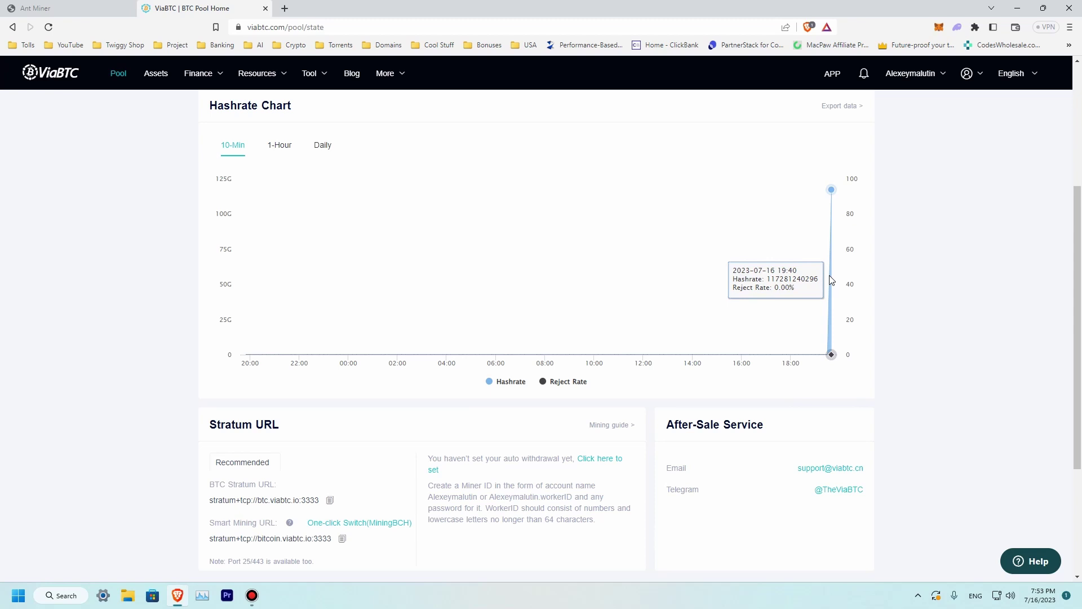
{"action": "scroll", "coordinate": [830, 282], "scroll_direction": "up", "scroll_amount": 4}
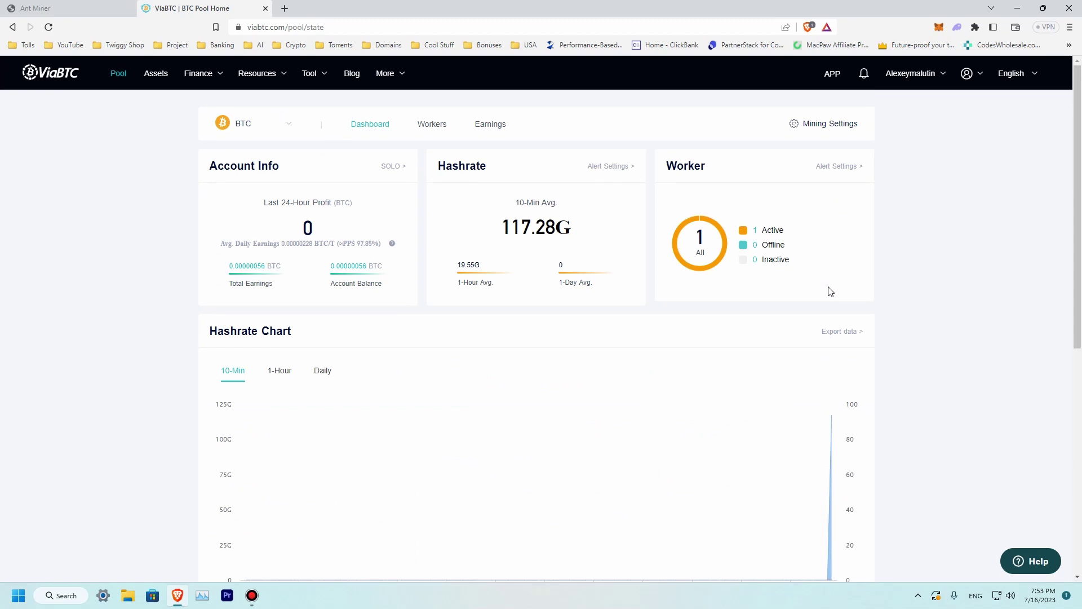